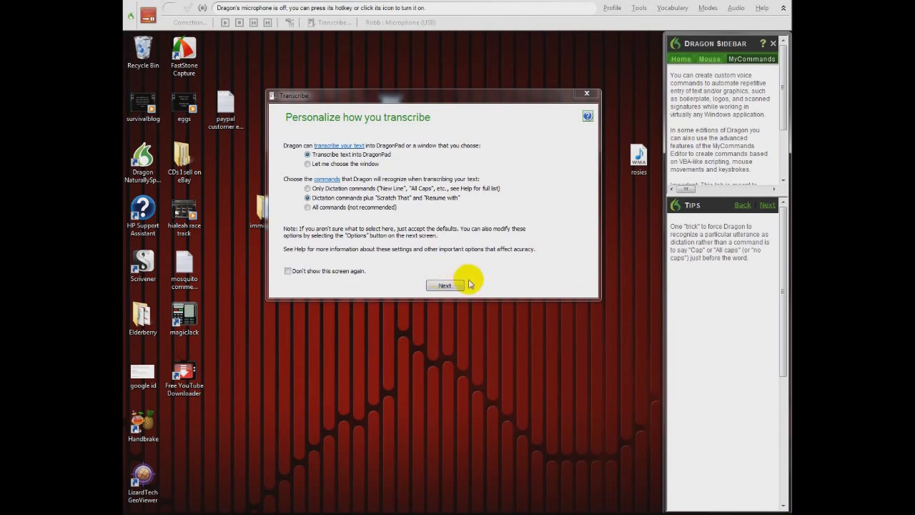
# Step: Select the 'rosies' recording on the Desktop and start transcribing it
pyautogui.click(451, 288)
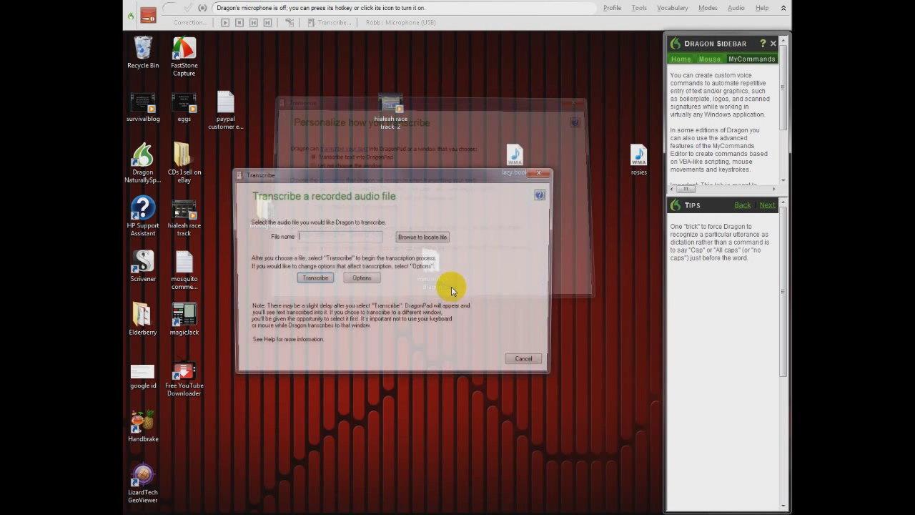
pyautogui.click(420, 238)
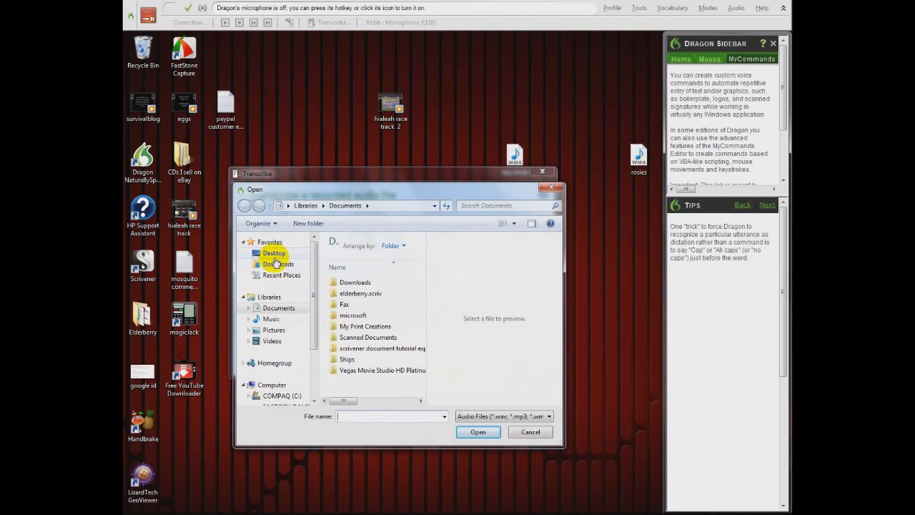
pyautogui.click(274, 253)
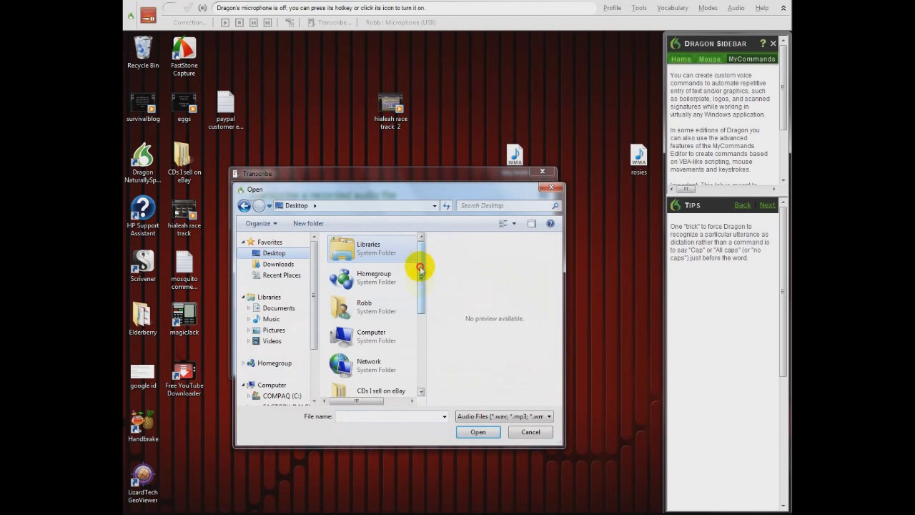
pyautogui.moveTo(421, 262); pyautogui.dragTo(420, 347)
pyautogui.click(365, 373)
pyautogui.click(478, 432)
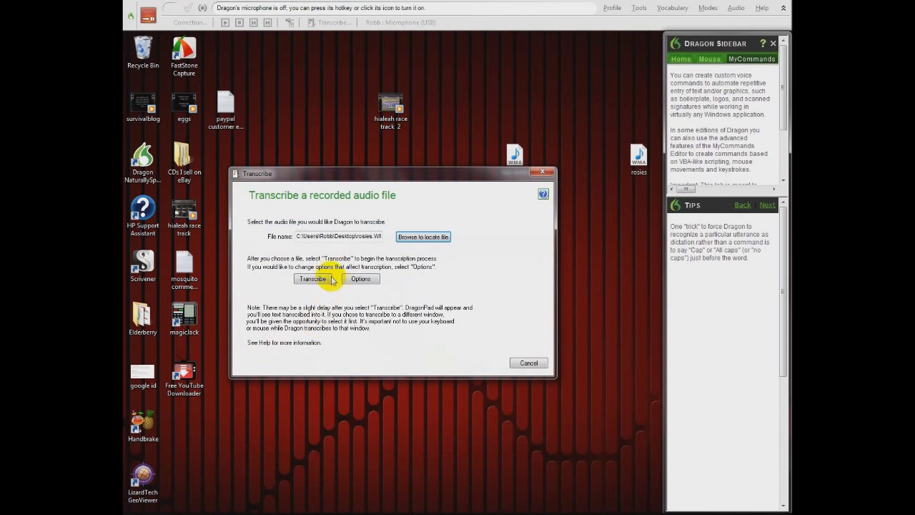
pyautogui.click(320, 279)
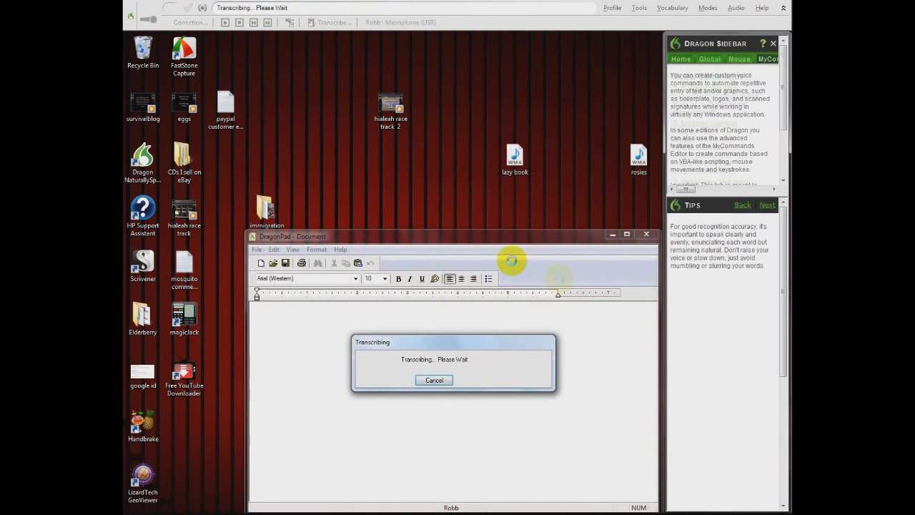
# Step: Maximize DragonPad and put the cursor in the empty document while transcription runs
pyautogui.click(626, 235)
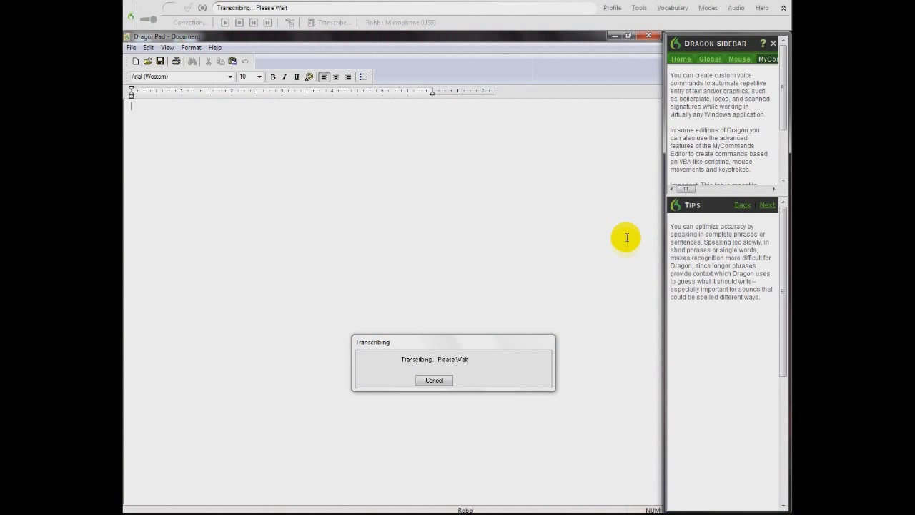
pyautogui.click(544, 265)
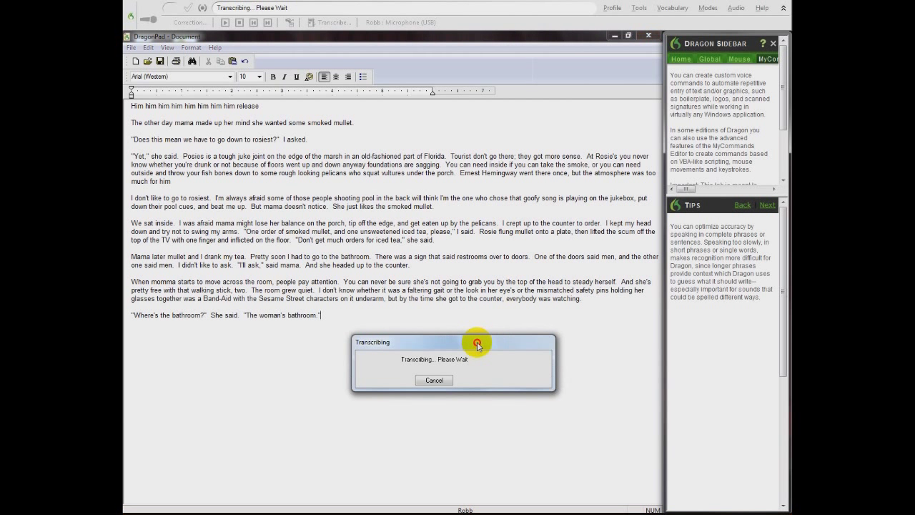
# Step: Make the story text from 'The other day' to the end 14 pt
pyautogui.moveTo(477, 346); pyautogui.dragTo(508, 426)
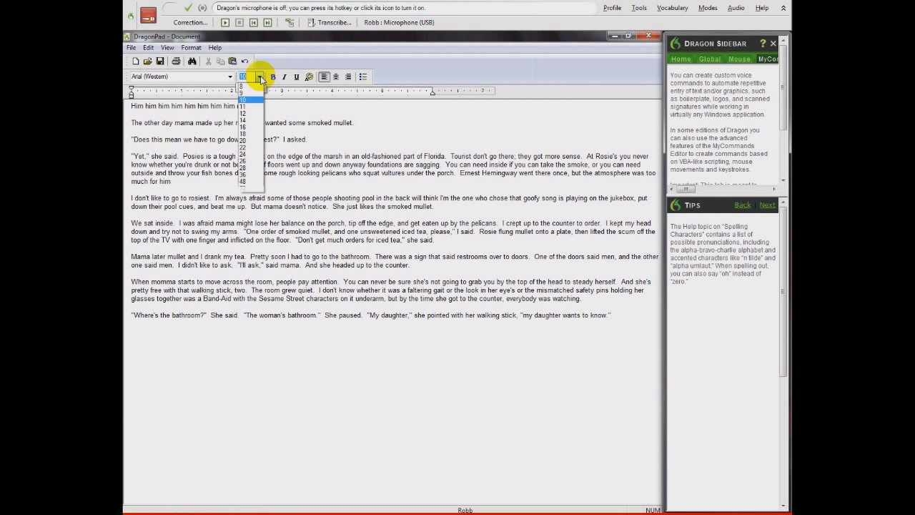
pyautogui.click(251, 121)
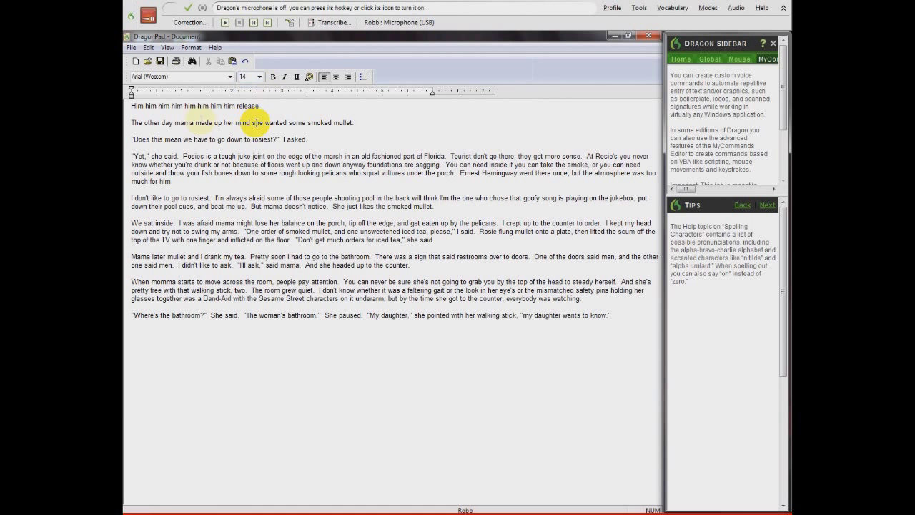
pyautogui.moveTo(132, 122); pyautogui.dragTo(612, 352)
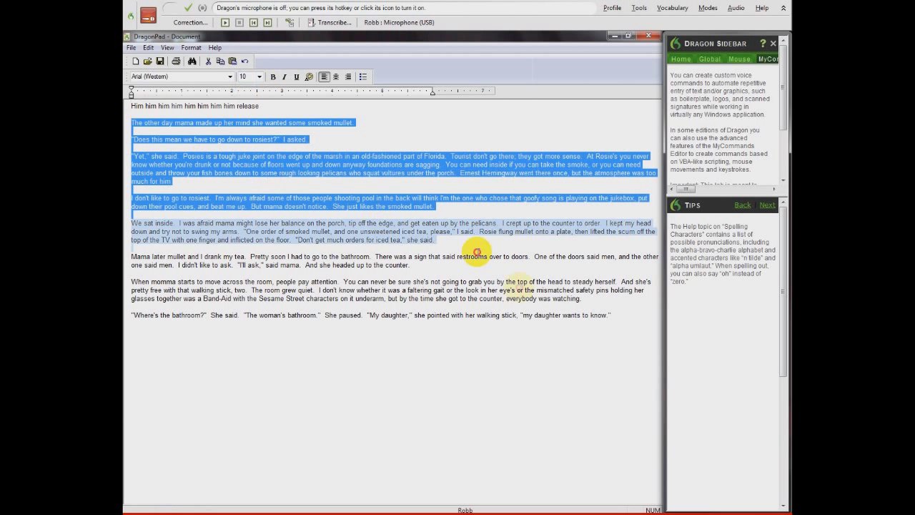
pyautogui.click(258, 76)
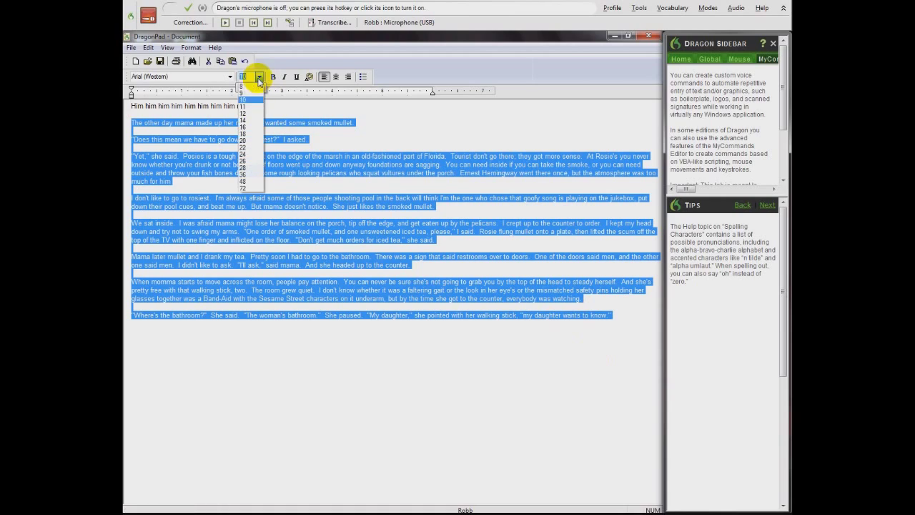
pyautogui.click(245, 119)
pyautogui.click(421, 161)
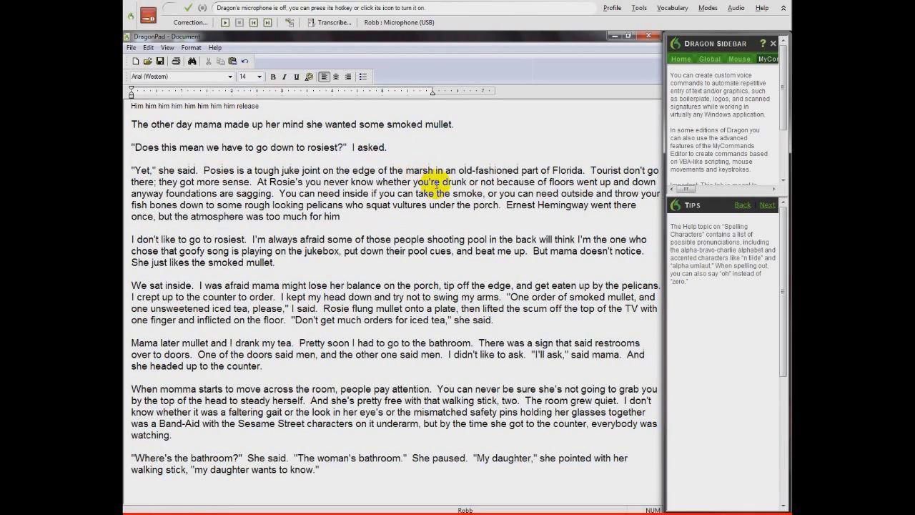